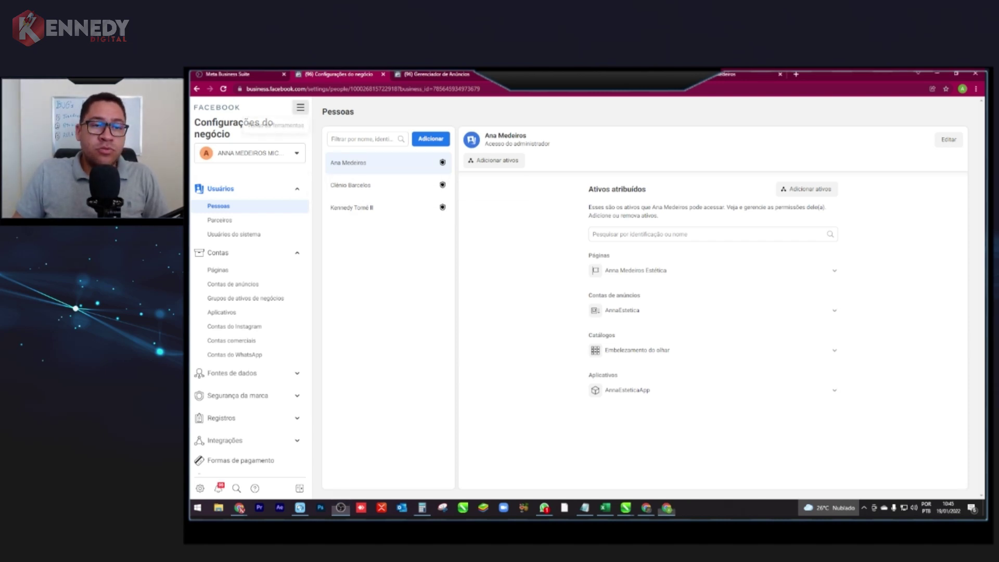
# Go from the business settings to the ads manager and open the ad sets of the [CRTV] - [GEN] [31-12] campaign
pyautogui.click(300, 108)
pyautogui.click(343, 151)
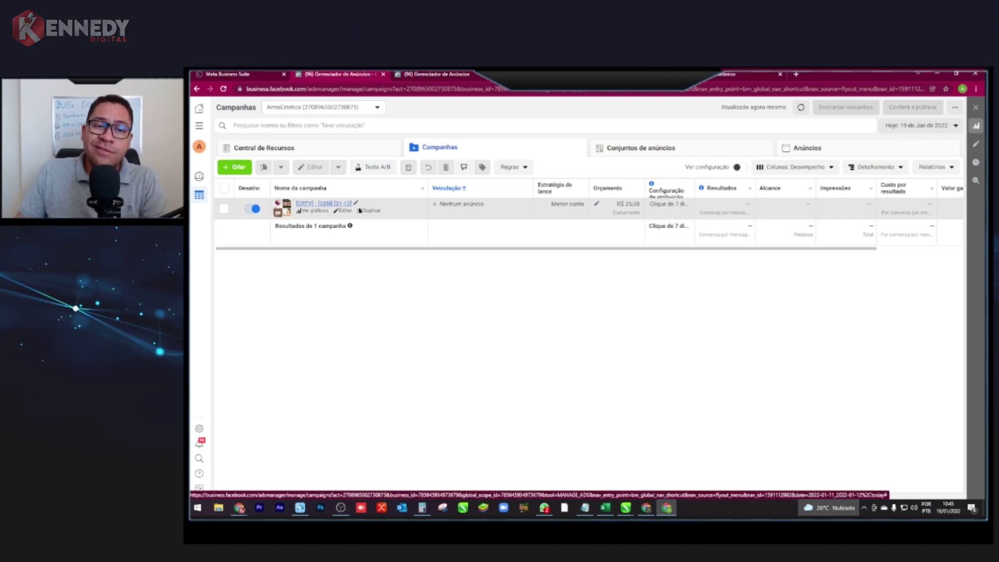
pyautogui.click(341, 205)
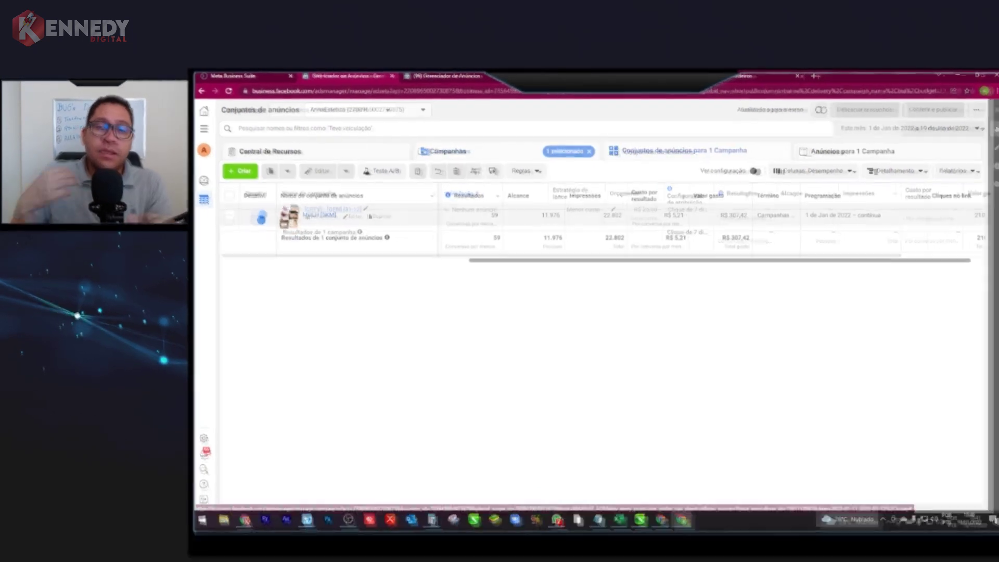
pyautogui.hscroll(-7, 695, 224)
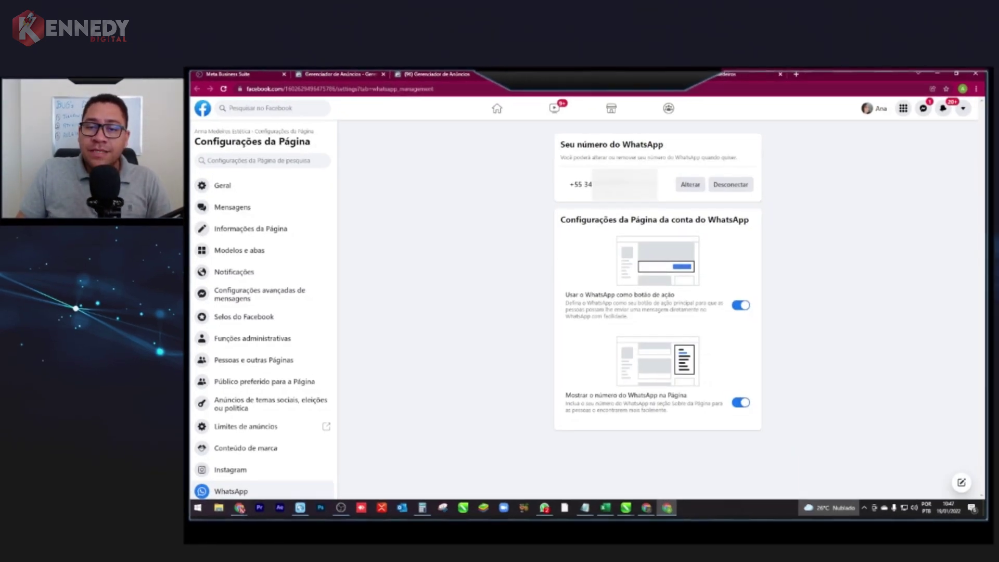
# Check the WhatsApp number linked to the page and the delivery status of the campaign's ad set and ads
pyautogui.moveTo(636, 184); pyautogui.dragTo(570, 185)
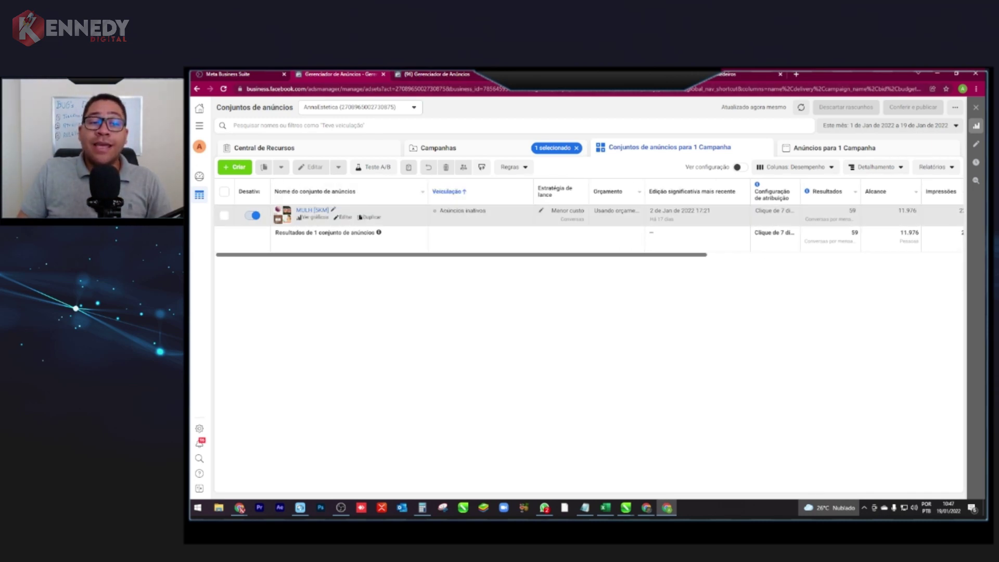
pyautogui.click(439, 148)
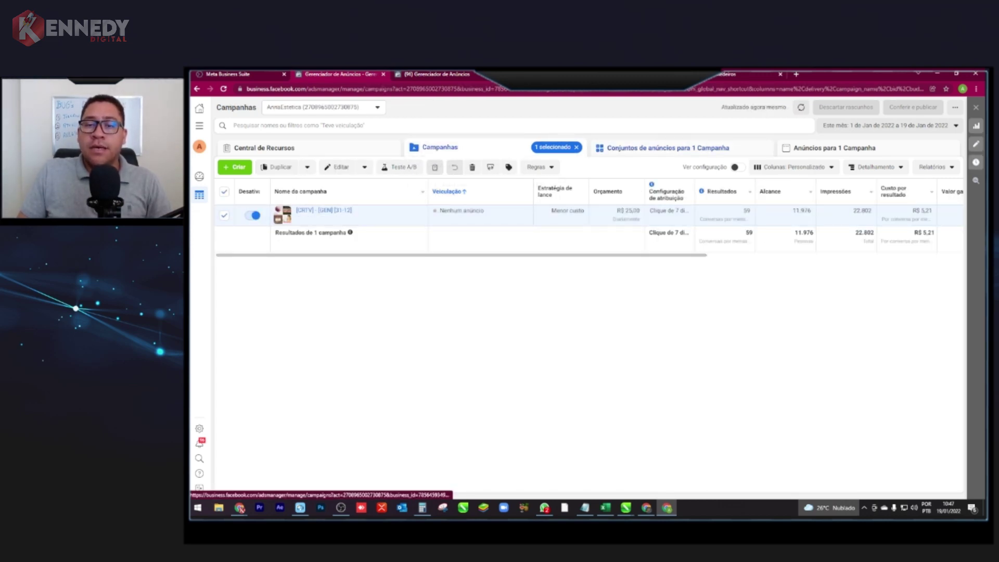
pyautogui.click(668, 147)
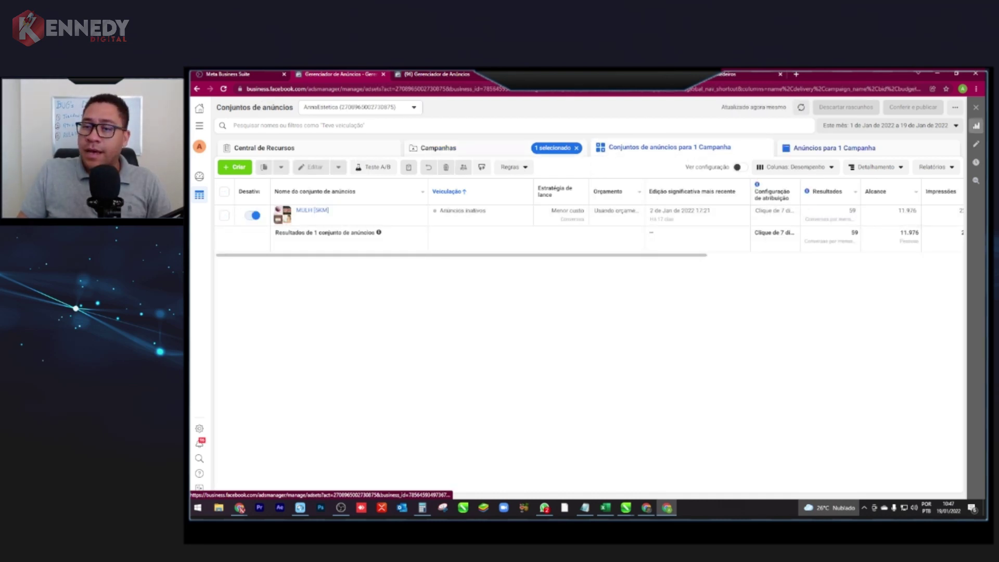
pyautogui.click(836, 148)
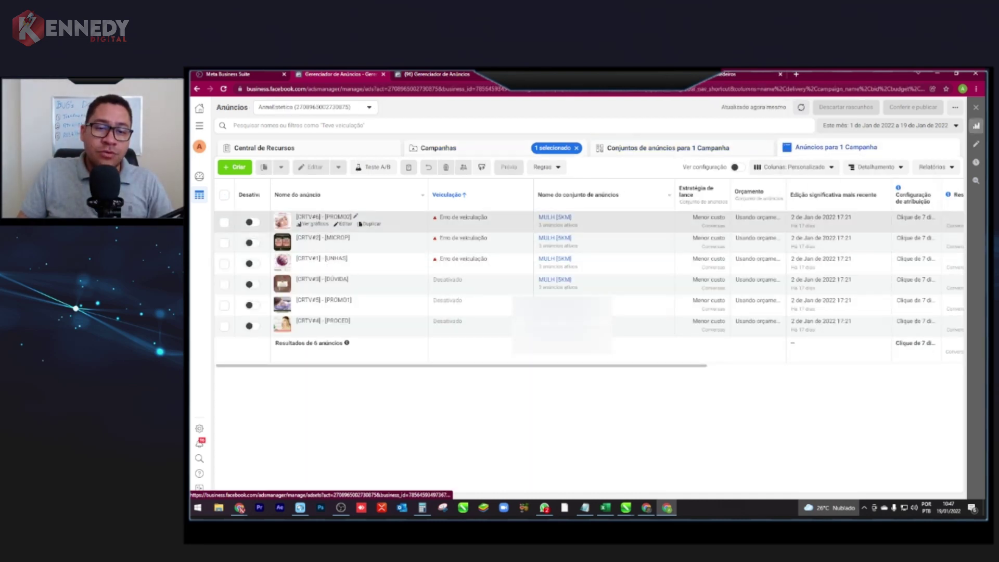
pyautogui.moveTo(463, 218)
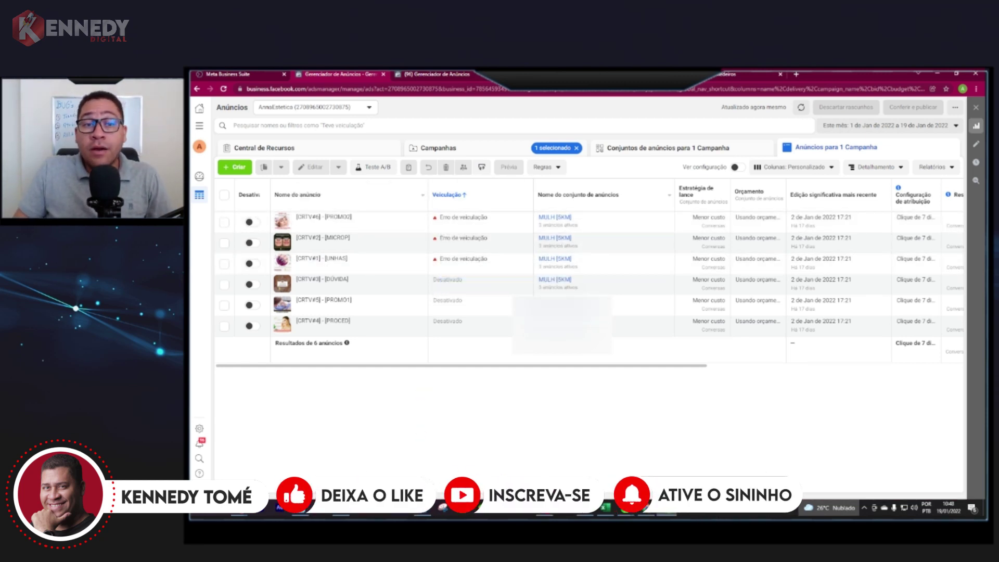
# Duplicate the [CRTV] - [GEN] [31-12] campaign as a new campaign with one copy
pyautogui.click(439, 148)
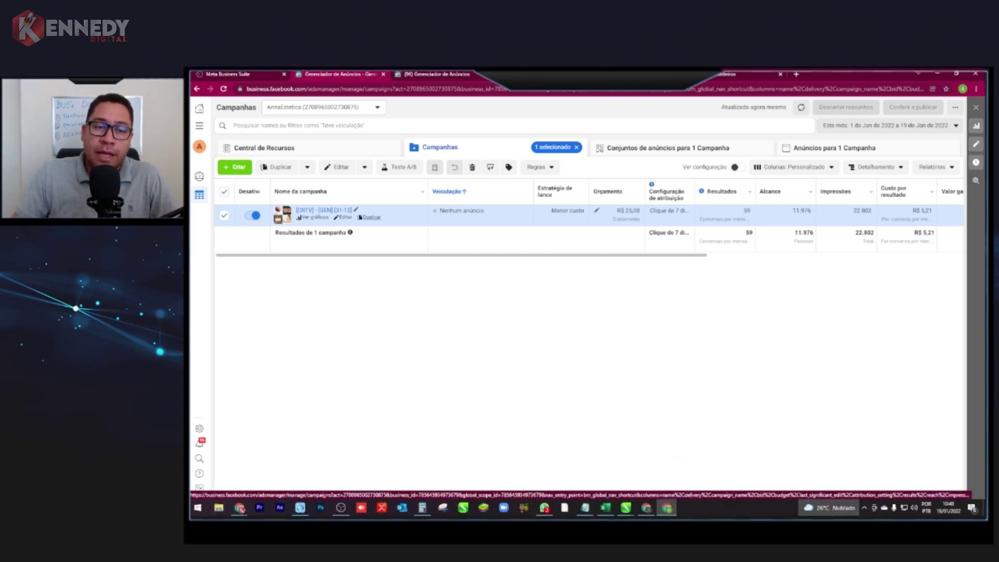
pyautogui.click(372, 217)
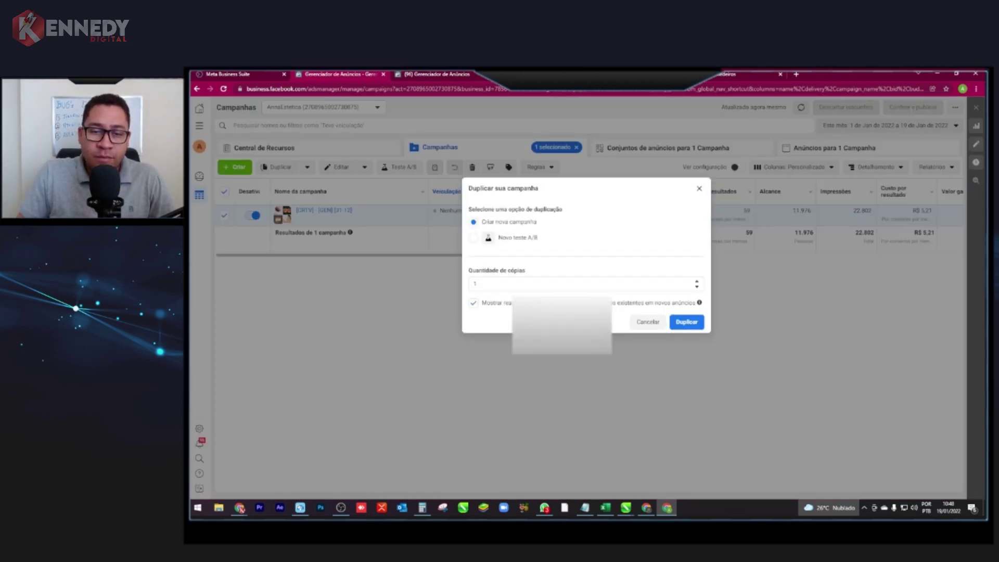
pyautogui.click(686, 322)
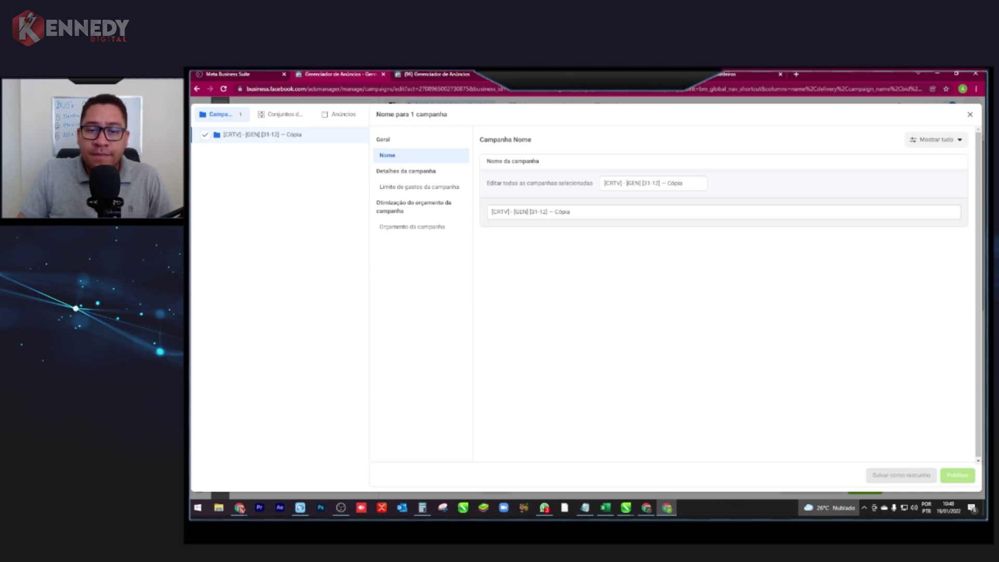
# Look through the ad set and ads contained in the campaign copy, and close the editor
pyautogui.click(281, 114)
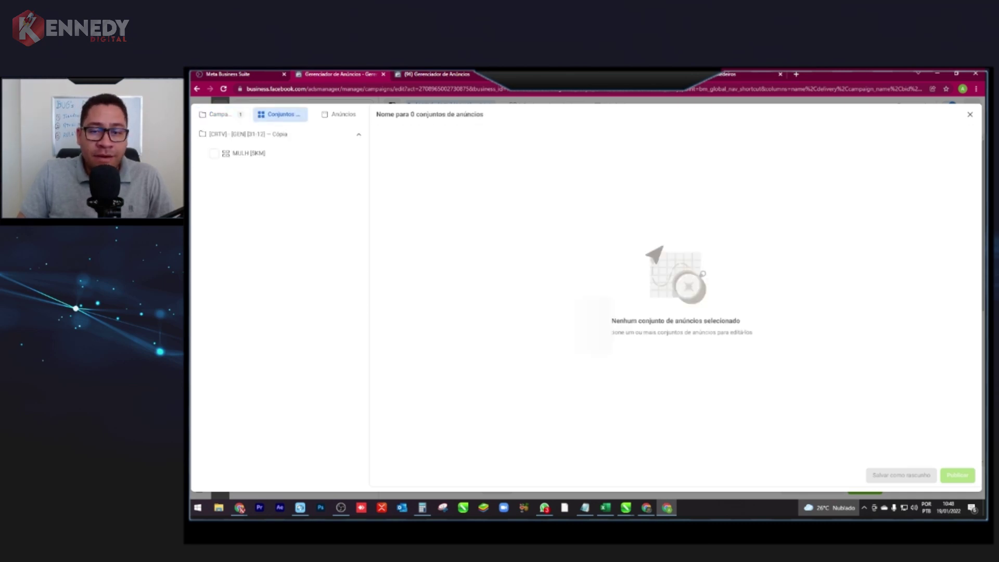
pyautogui.click(214, 154)
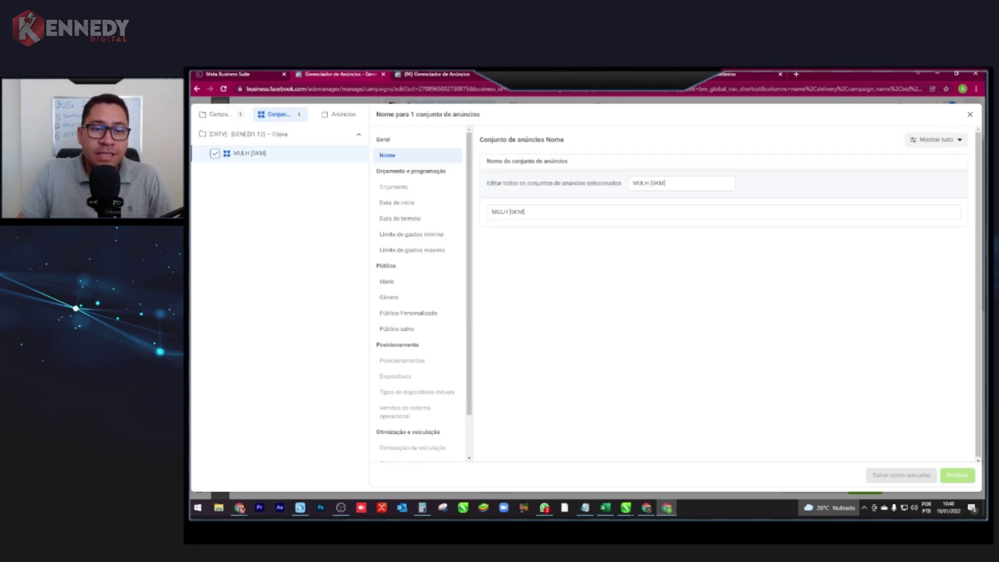
pyautogui.scroll(-2, 418, 198)
pyautogui.scroll(2, 418, 263)
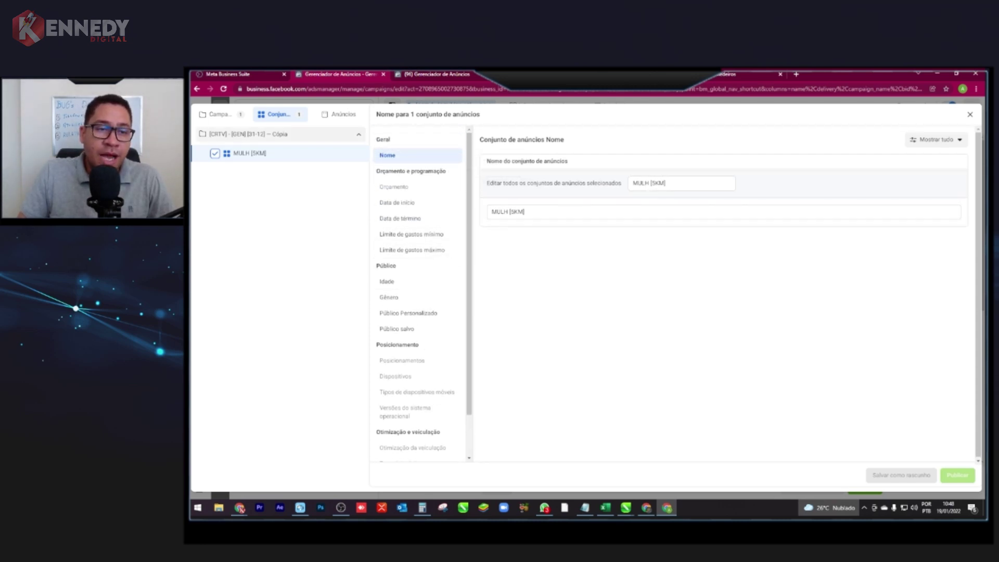
pyautogui.click(339, 115)
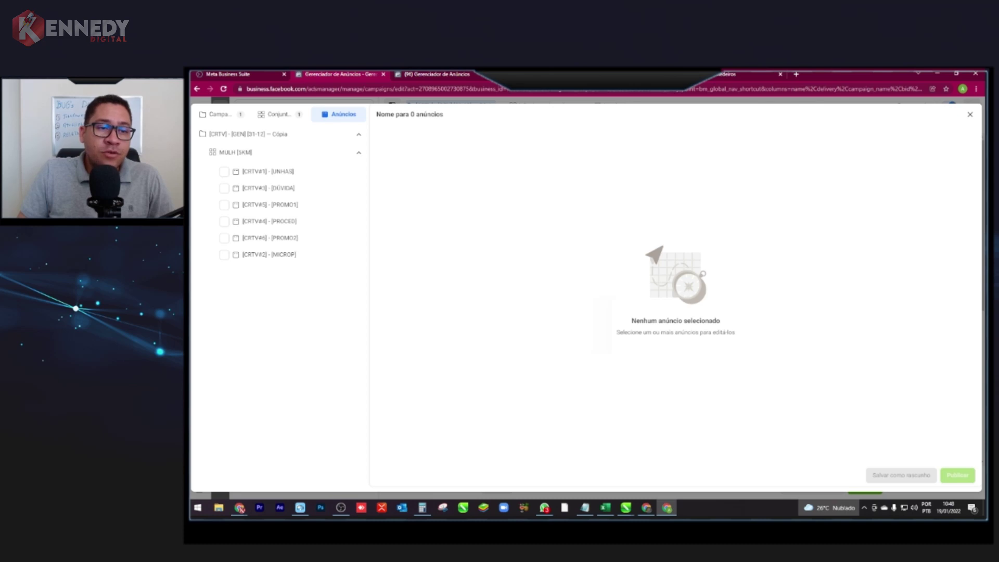
pyautogui.click(224, 172)
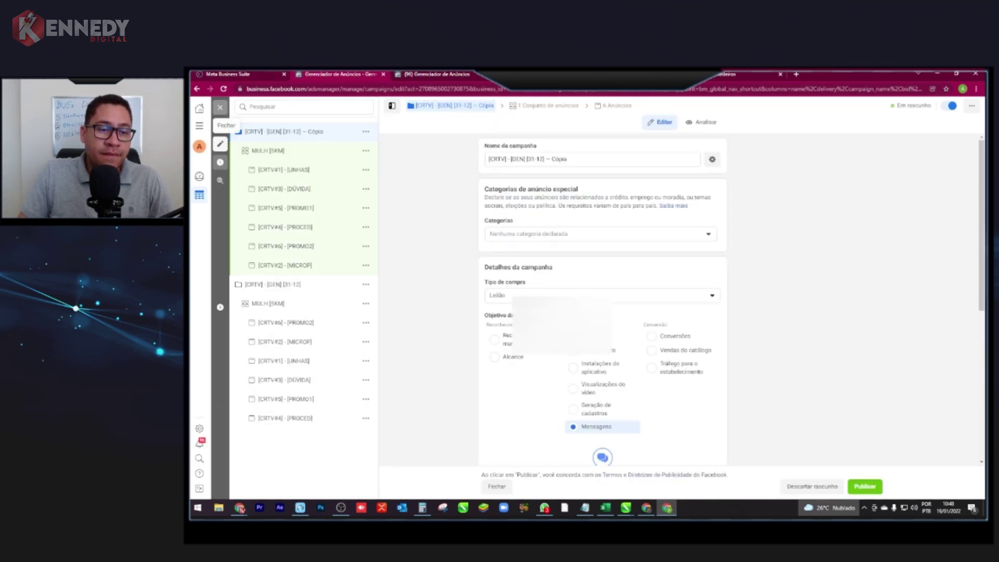
pyautogui.click(220, 107)
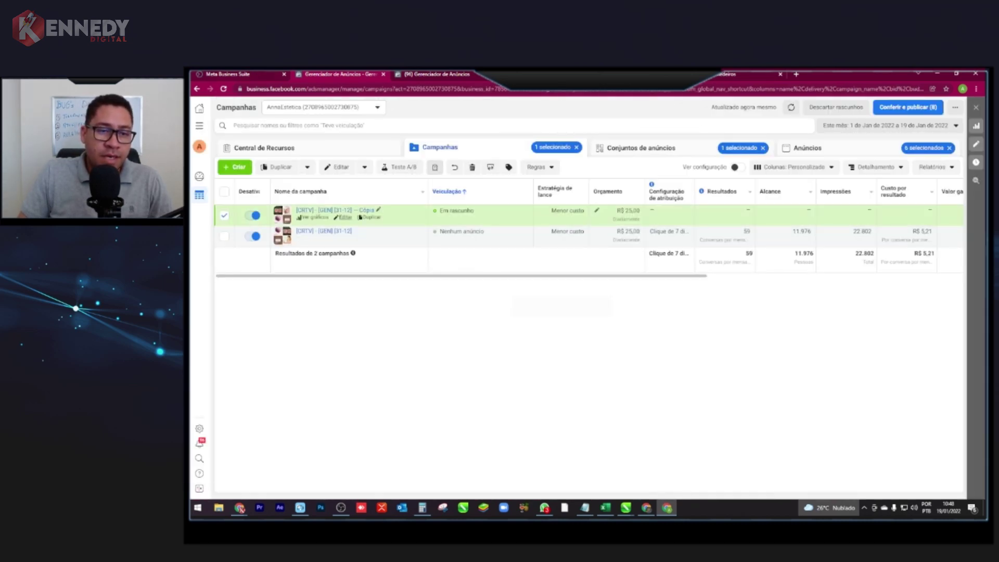
# Open the campaign copy for editing and review its objective and budget settings
pyautogui.click(344, 217)
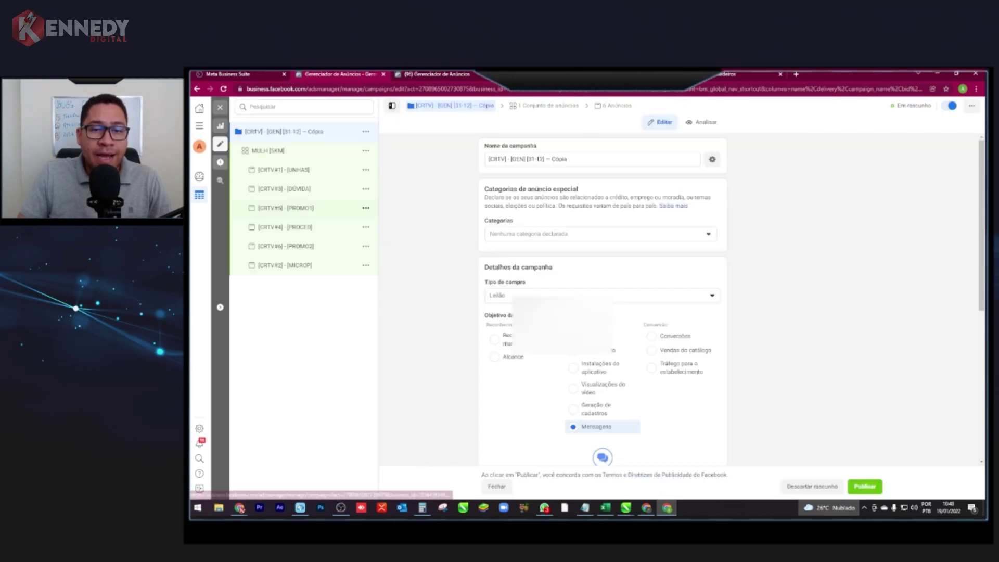
pyautogui.scroll(-5, 603, 299)
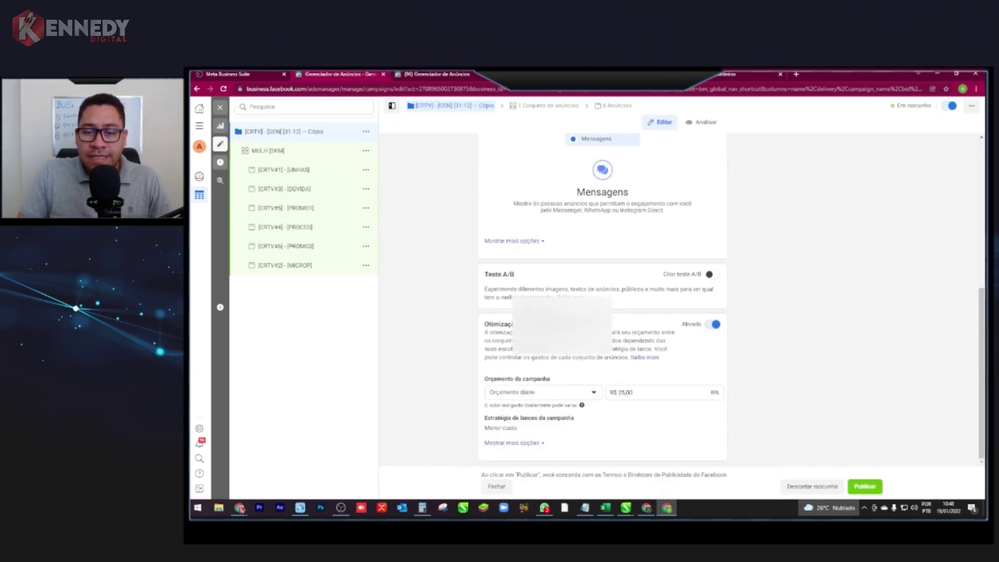
pyautogui.scroll(2, 603, 299)
pyautogui.scroll(1, 602, 299)
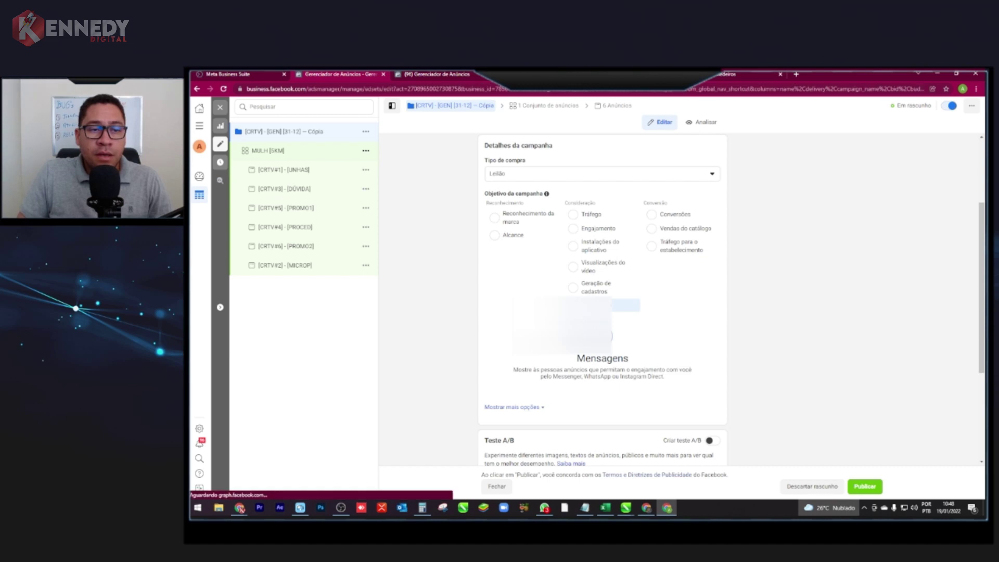
# Check which WhatsApp account is available for the MULH [5KM] ad set in the campaign copy
pyautogui.click(268, 151)
pyautogui.scroll(-3, 603, 299)
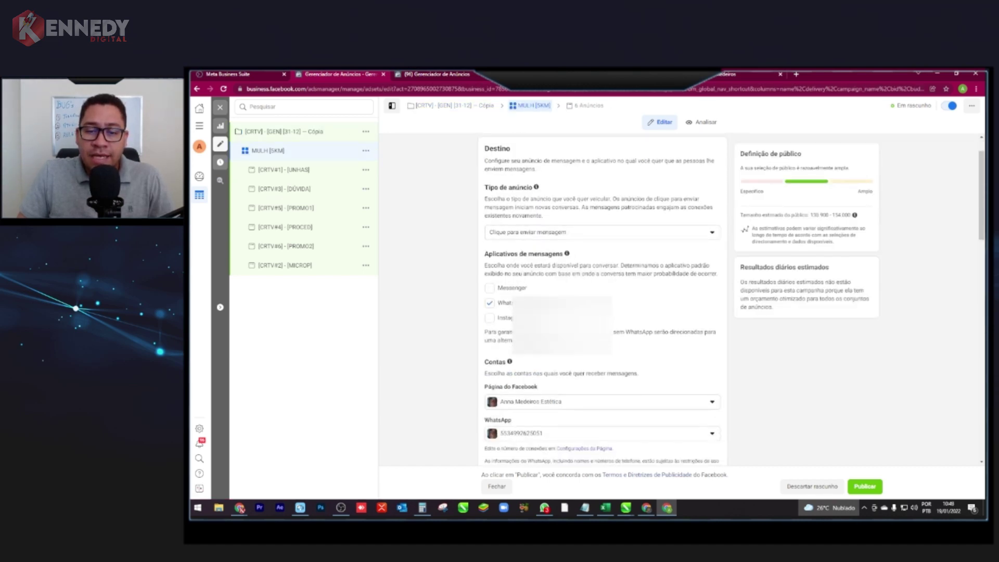
pyautogui.click(564, 311)
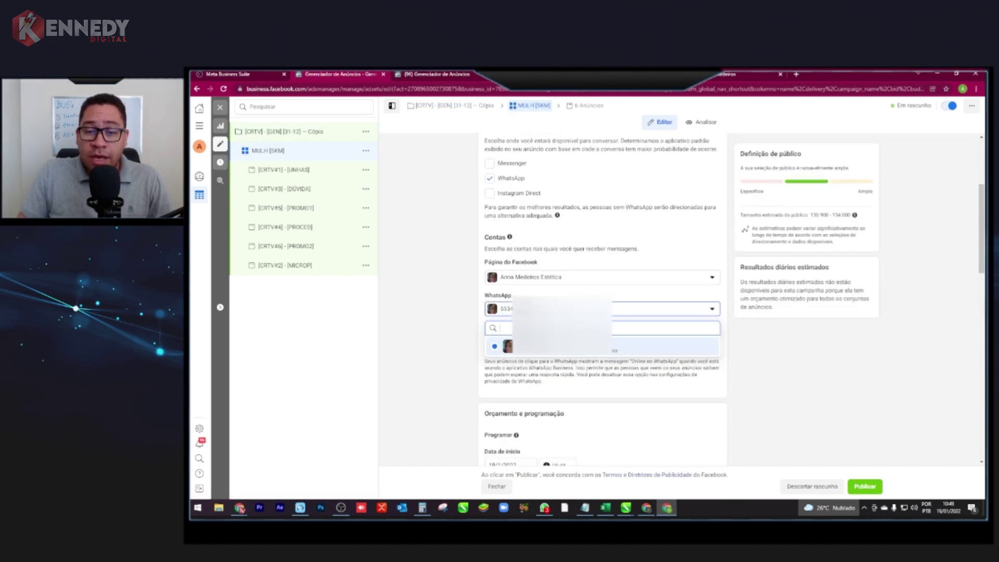
pyautogui.click(565, 311)
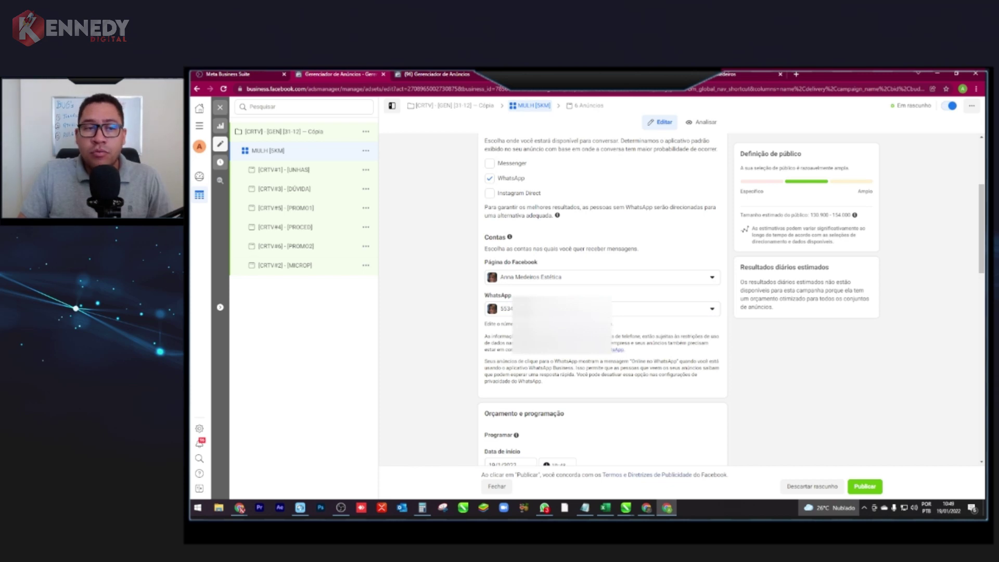
# Rename the campaign copy as "[CRTV] - [GEN] [19-01] Nº novo"
pyautogui.click(284, 132)
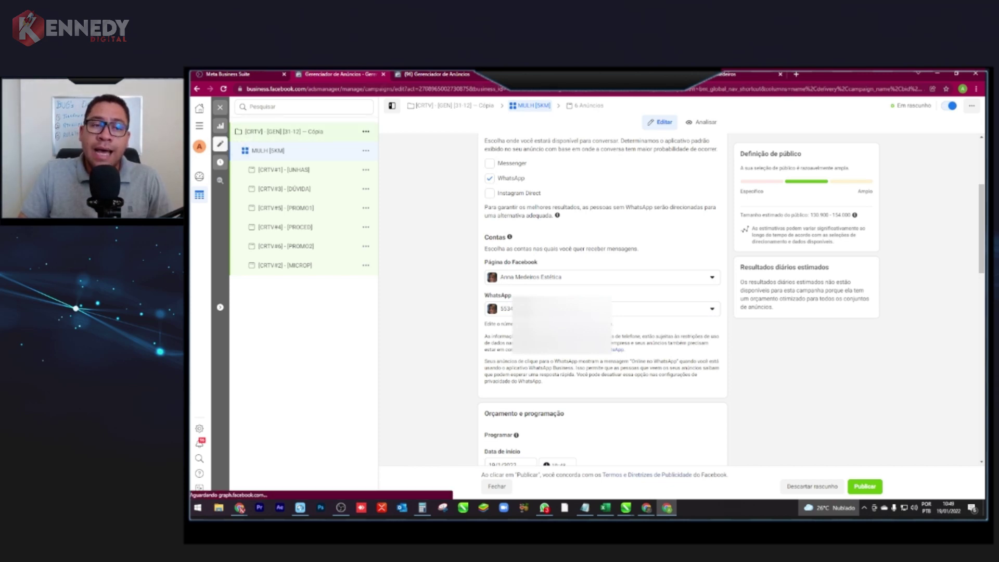
pyautogui.click(604, 159)
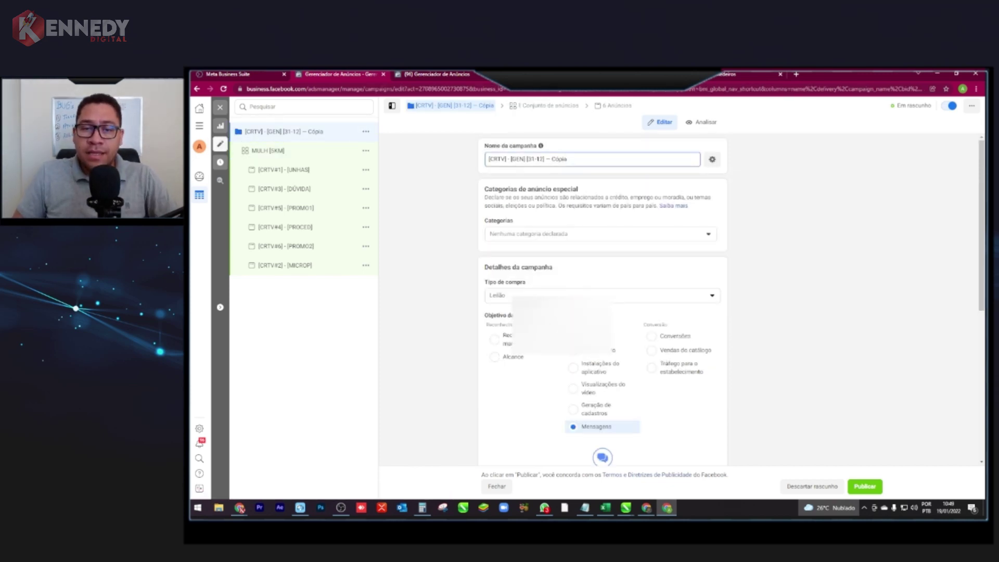
pyautogui.press('BackSpace')
pyautogui.press('BackSpace')
pyautogui.press('BackSpace')
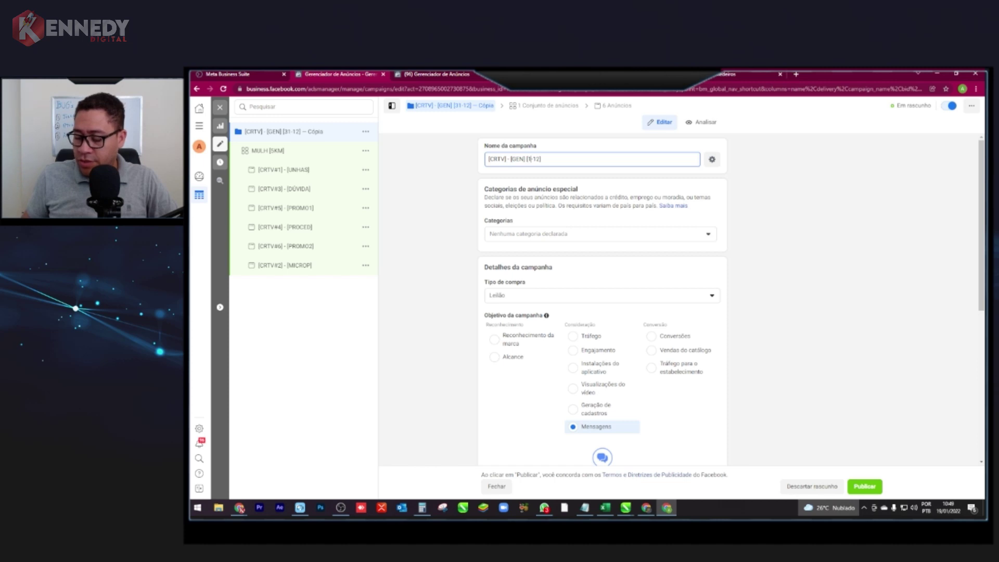
pyautogui.press('Right')
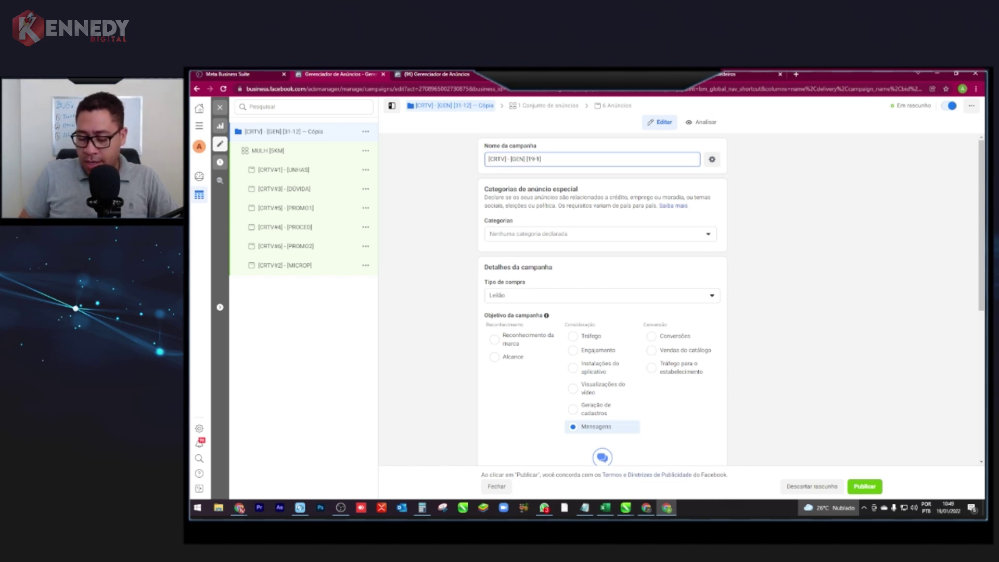
pyautogui.write('0')
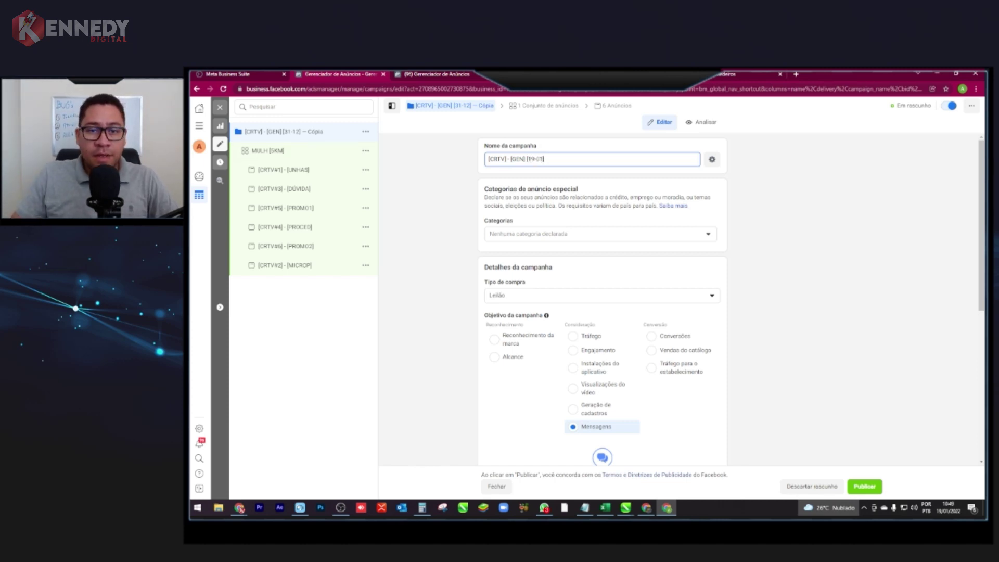
pyautogui.press('Return')
pyautogui.click(546, 159)
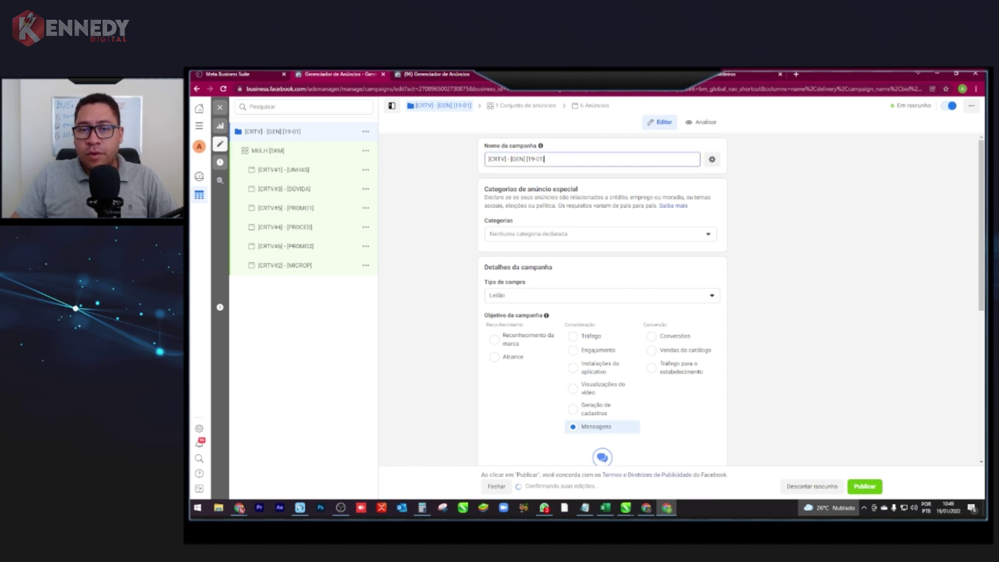
pyautogui.write('Nº')
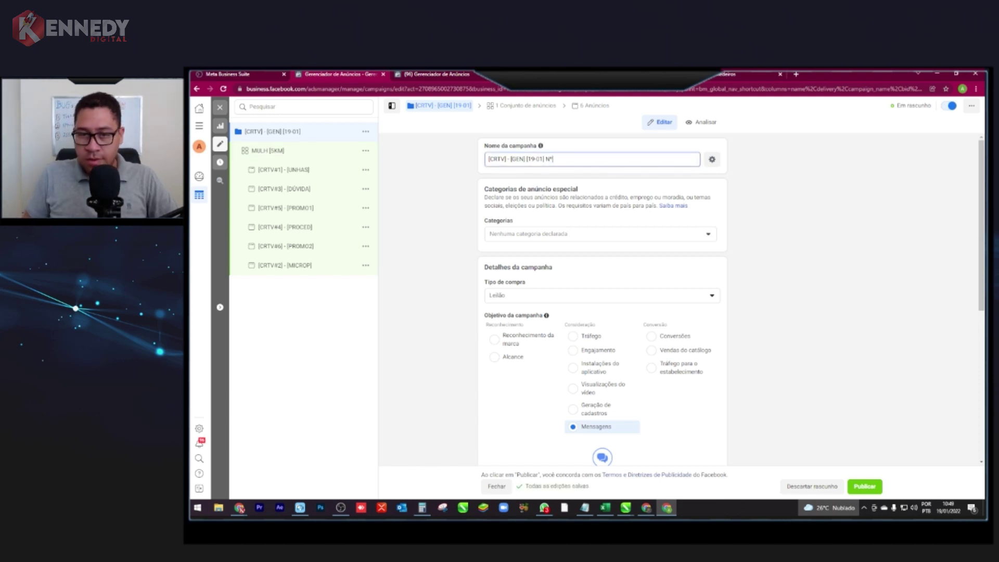
pyautogui.write(' novo')
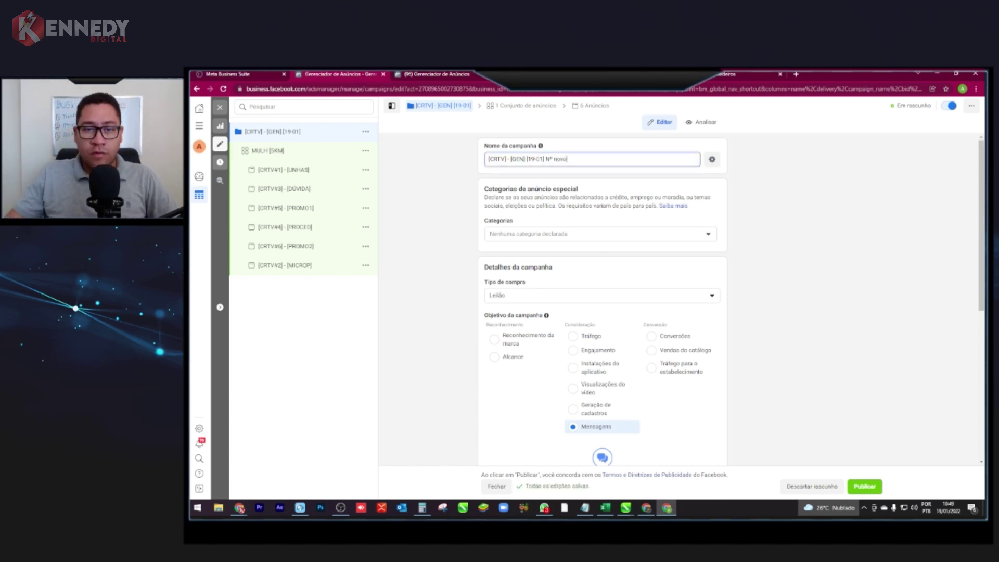
# Review the MULH [5KM] ad set's destination, WhatsApp account, schedule, audience and placement settings in the campaign copy
pyautogui.click(304, 151)
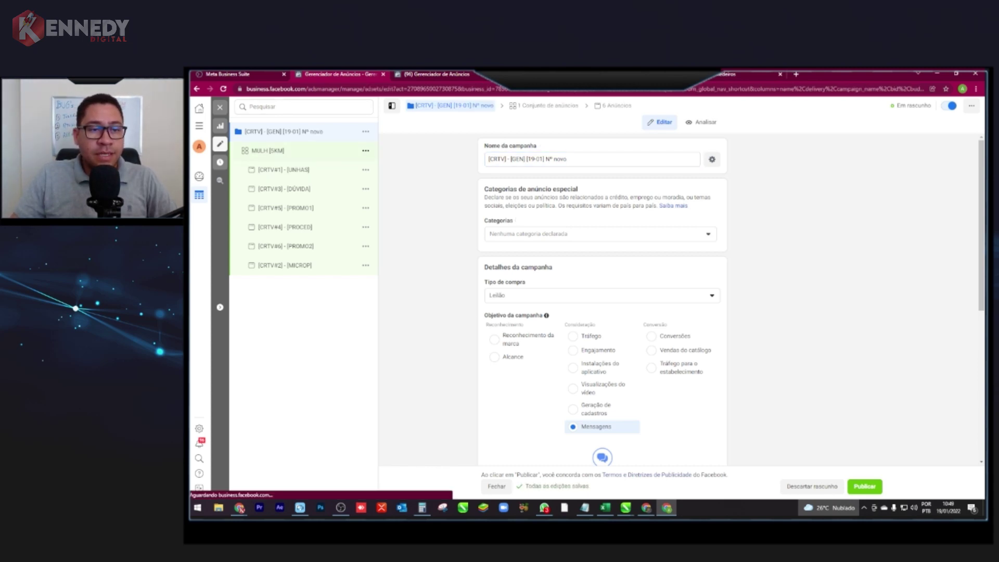
pyautogui.click(268, 150)
pyautogui.scroll(-3, 602, 299)
pyautogui.scroll(4, 602, 299)
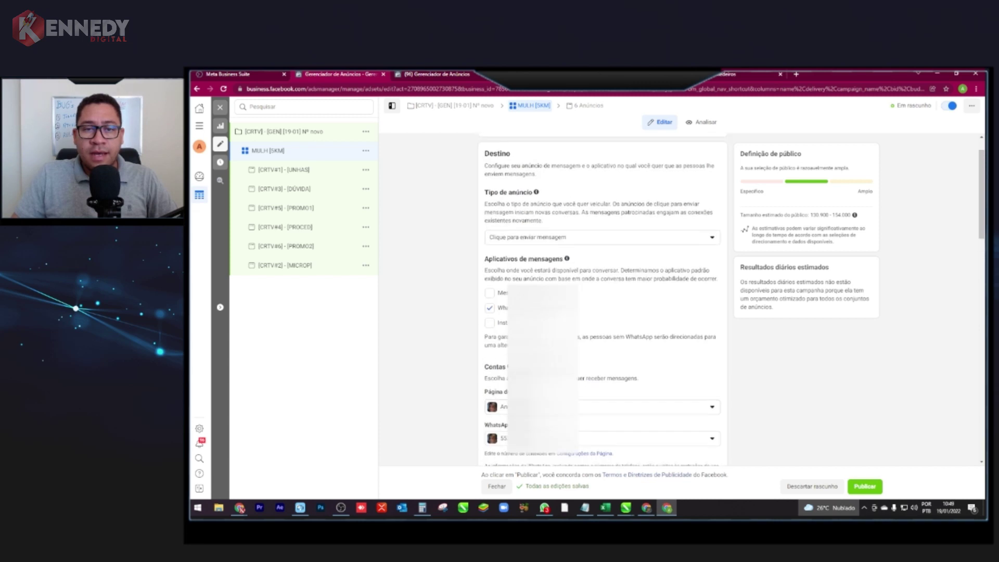
pyautogui.scroll(-8, 602, 299)
pyautogui.scroll(-10, 602, 299)
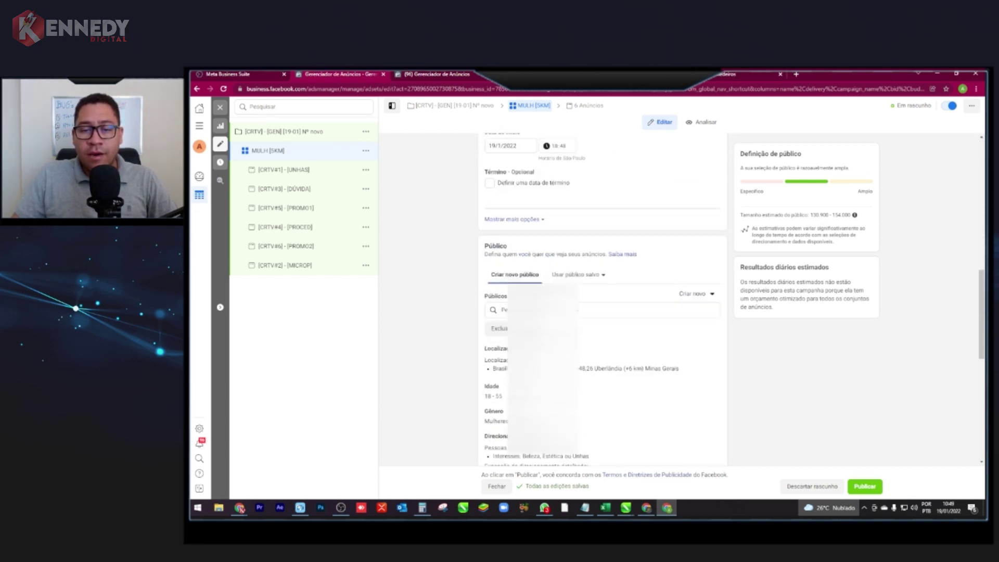
pyautogui.scroll(3, 602, 299)
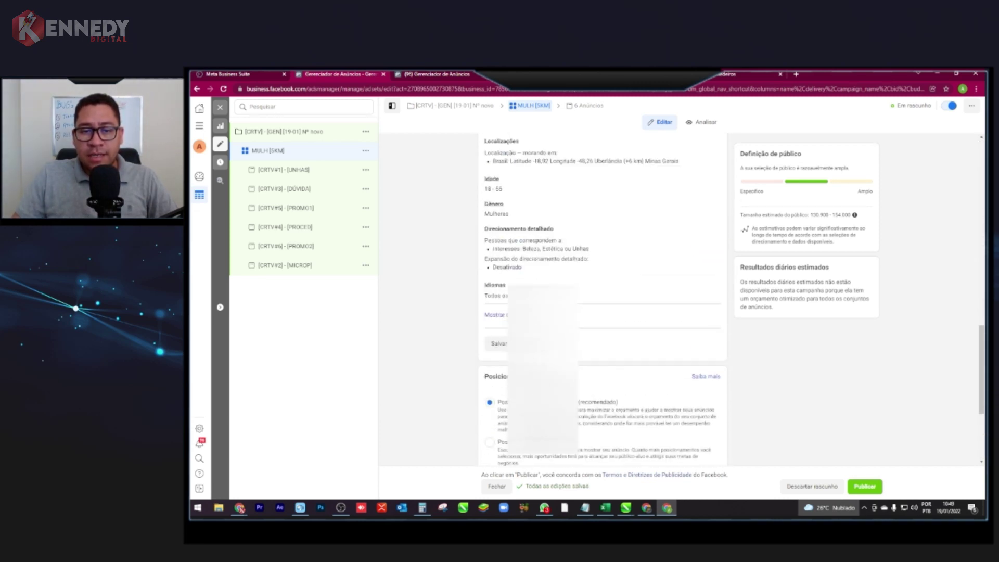
pyautogui.scroll(1, 602, 299)
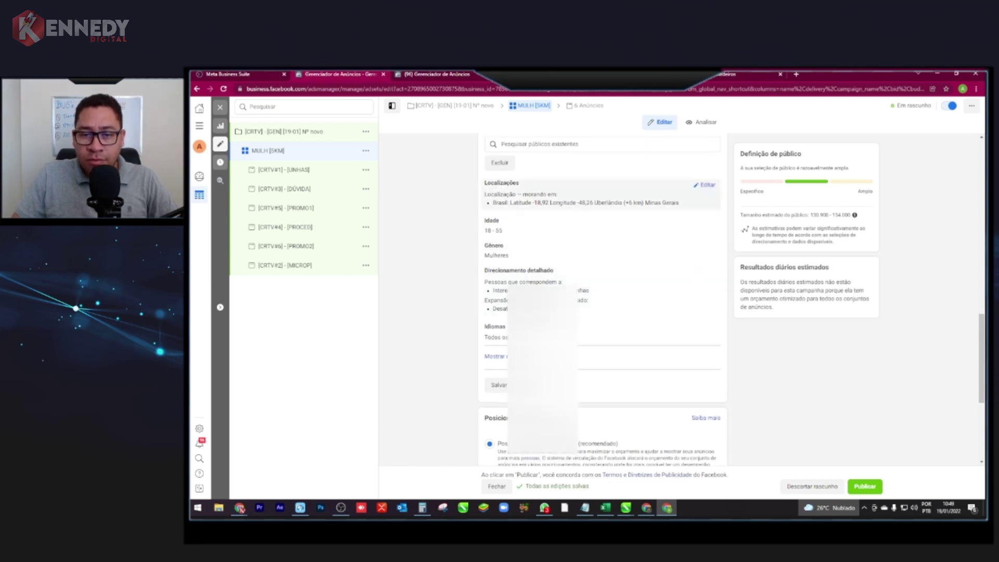
pyautogui.scroll(3, 602, 299)
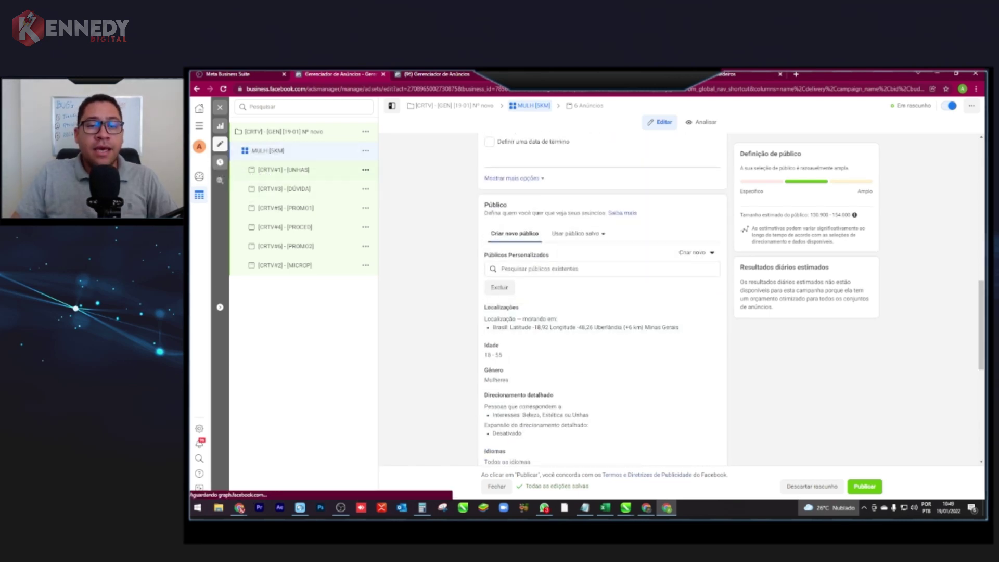
# Look through the ads in the MULH [5KM] ad set, from [CRTV#1] - [UNHAS] to [CRTV#2] - [MICROP]
pyautogui.click(284, 170)
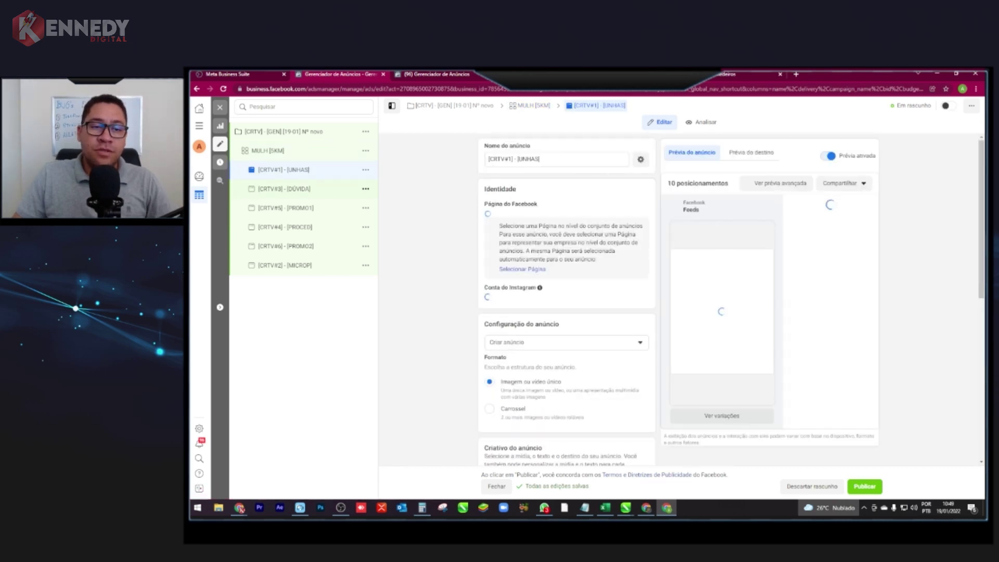
pyautogui.click(284, 189)
pyautogui.click(286, 208)
pyautogui.click(285, 228)
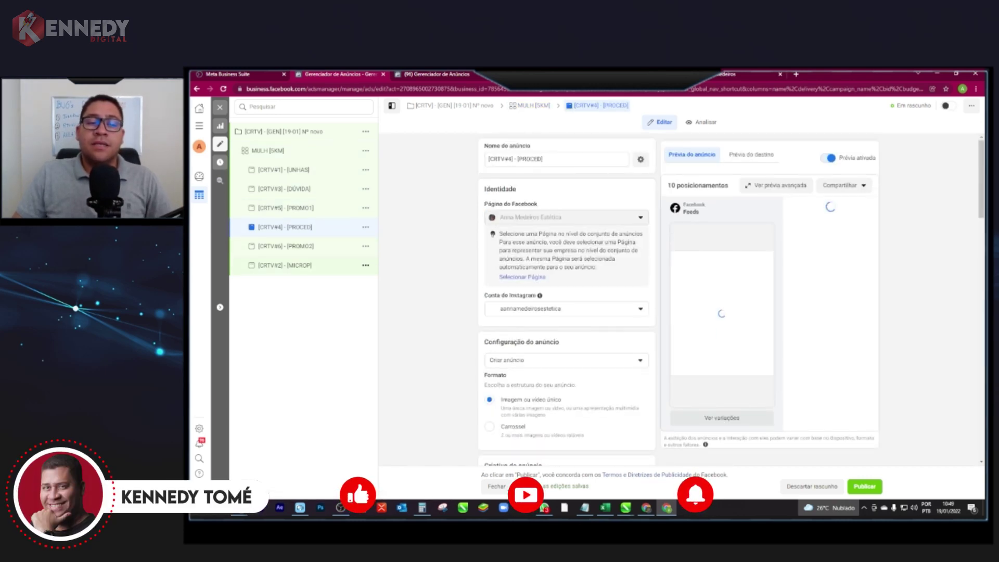
pyautogui.click(283, 265)
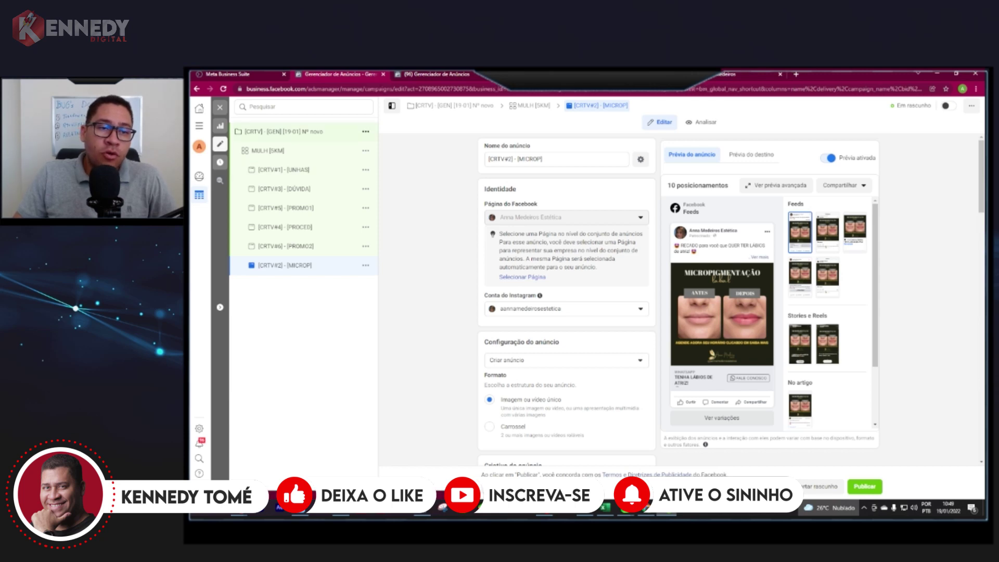
# Recheck the campaign copy's objective and daily budget, and its MULH [5KM] ad set settings
pyautogui.scroll(-5, 602, 300)
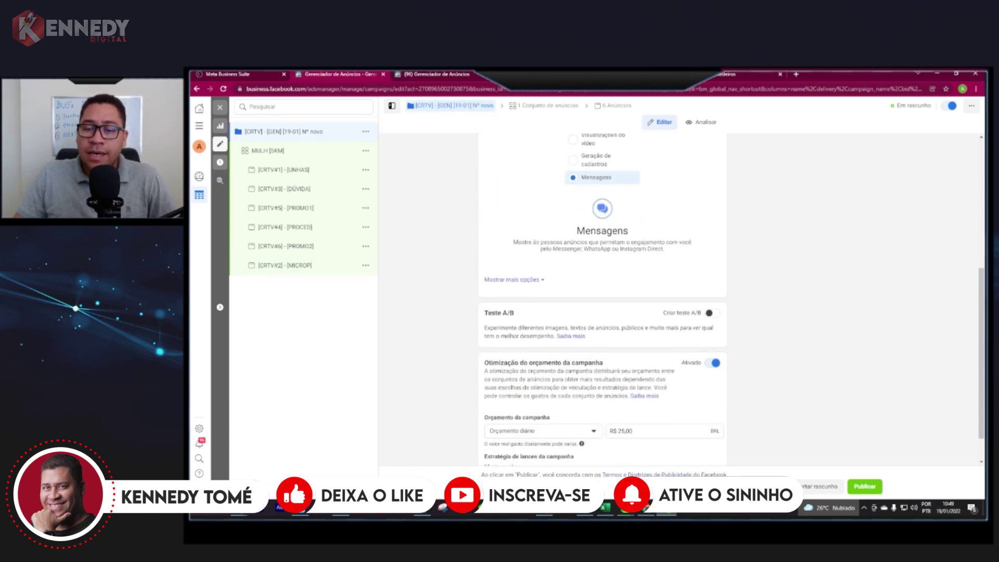
pyautogui.scroll(6, 602, 301)
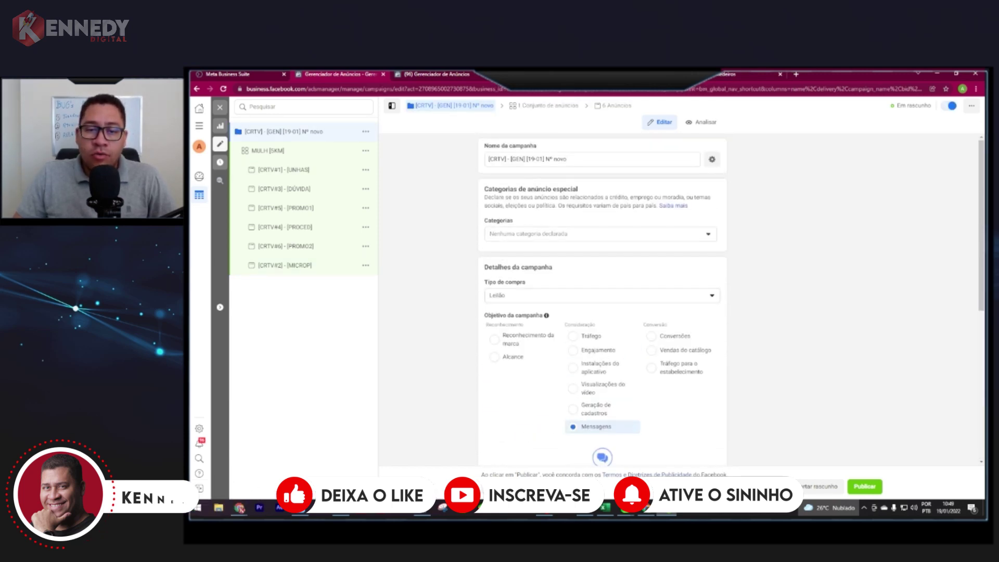
pyautogui.click(268, 151)
pyautogui.scroll(-5, 603, 300)
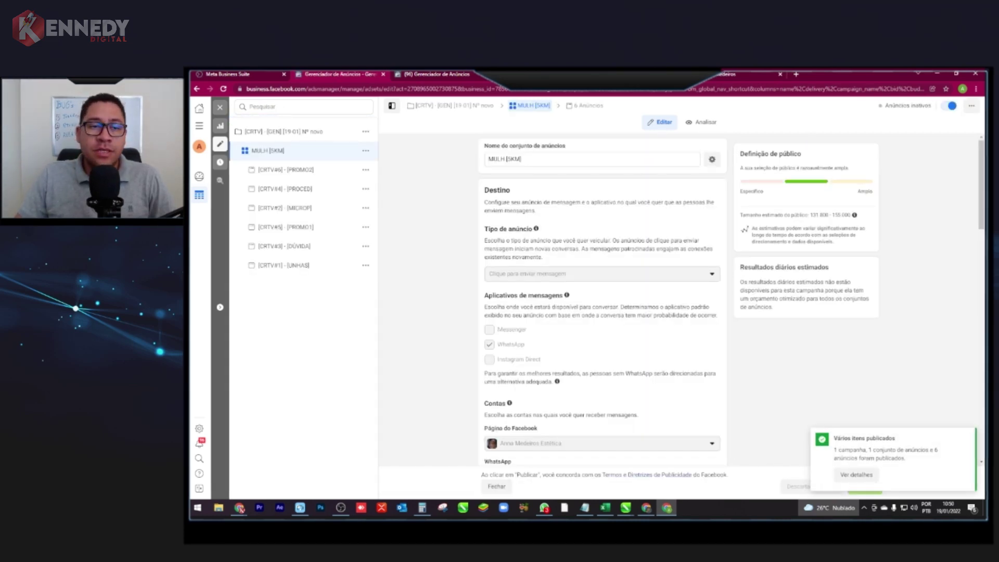
# Close the editor and check the name and delivery status of the new campaign in the campaigns list
pyautogui.click(219, 107)
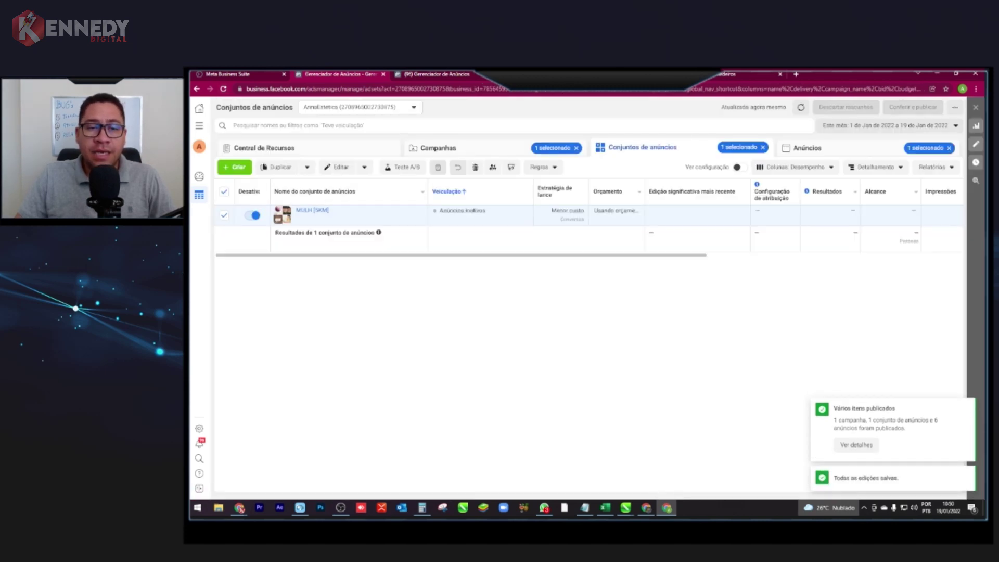
pyautogui.click(438, 148)
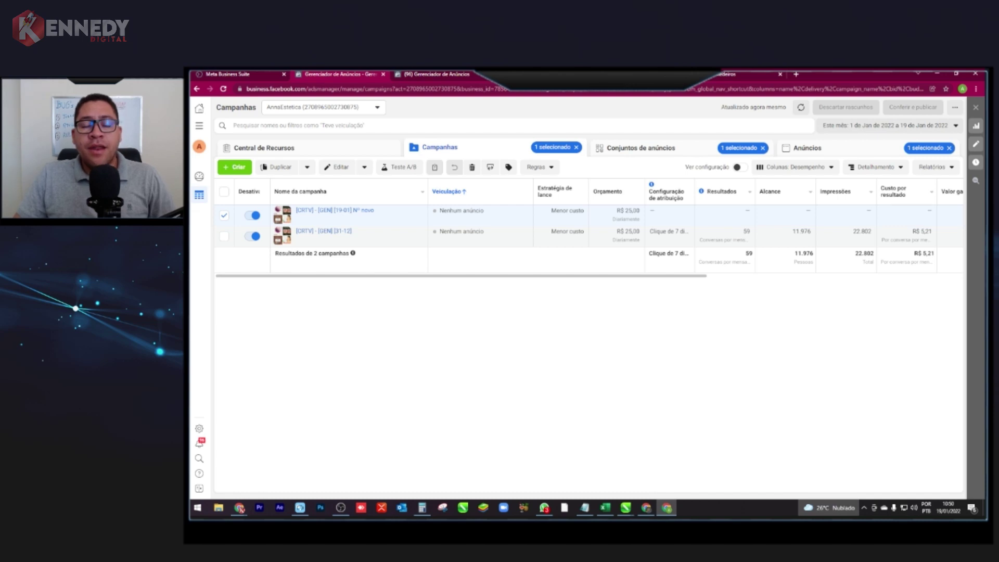
pyautogui.moveTo(484, 211); pyautogui.dragTo(453, 210)
pyautogui.click(452, 212)
pyautogui.moveTo(374, 211); pyautogui.dragTo(361, 210)
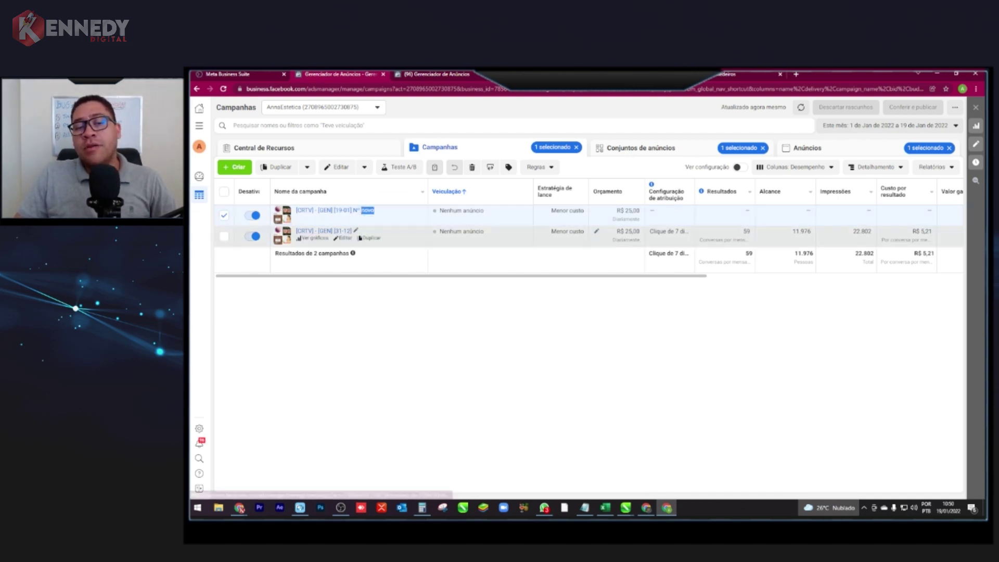
pyautogui.click(380, 307)
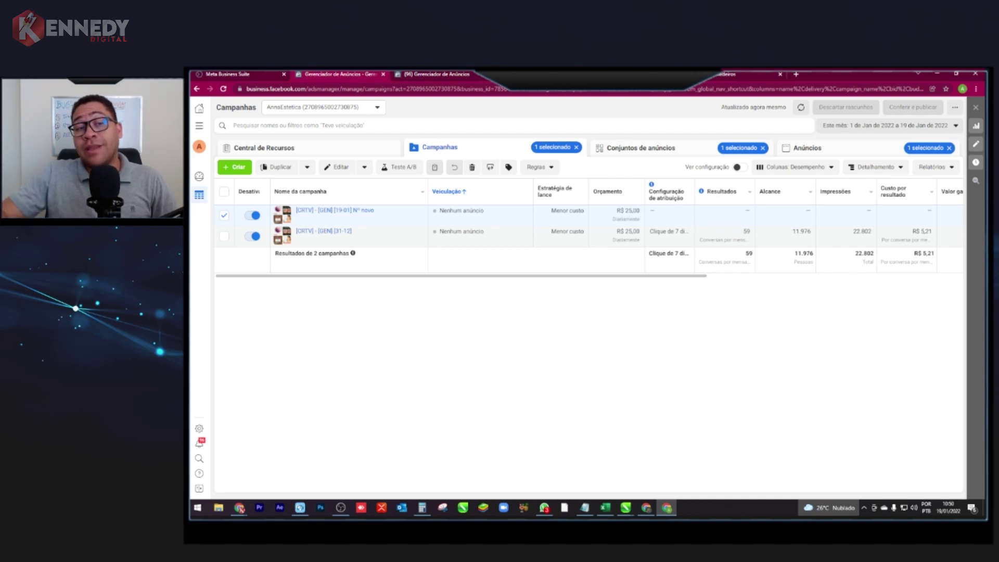